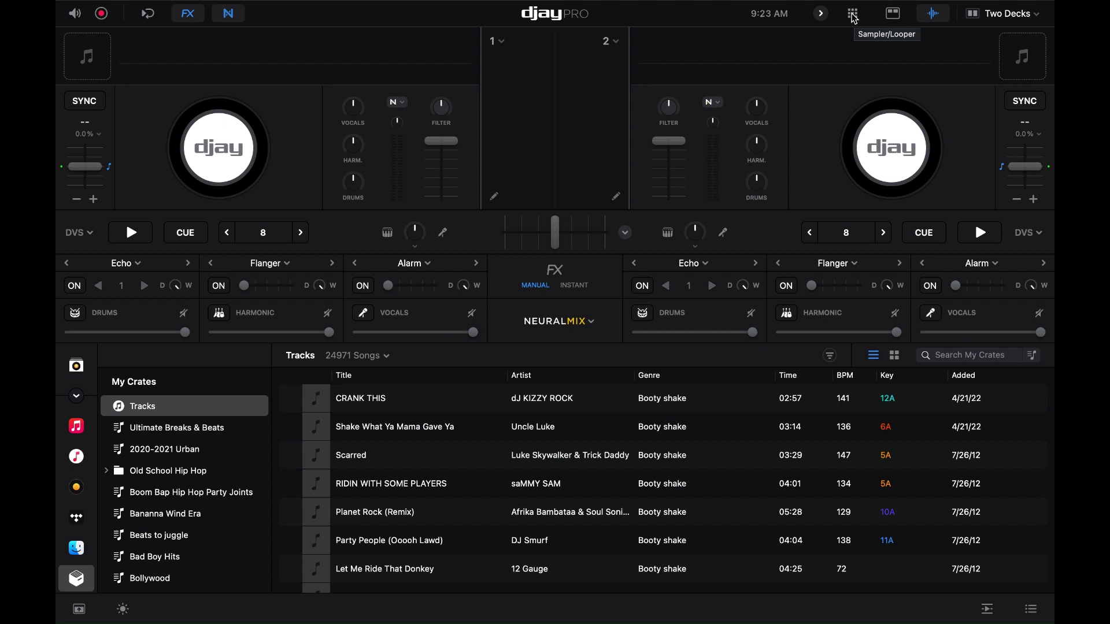
click(854, 18)
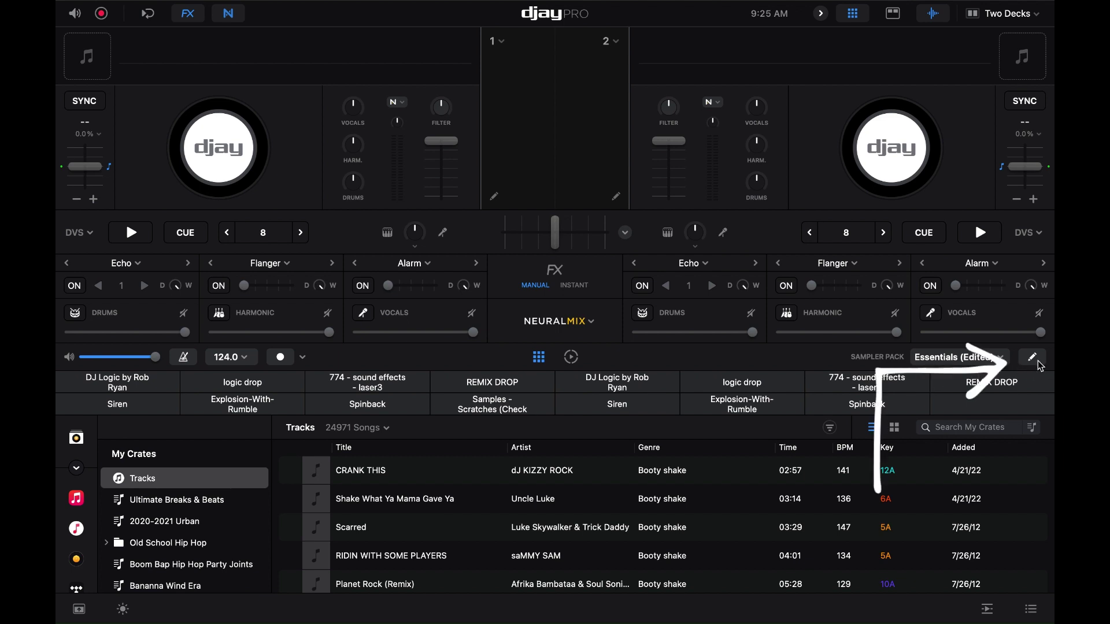
Step: Enter pad edit mode, choose a new sample for the REMIX DROP pad, and show the sample packs
click(1037, 360)
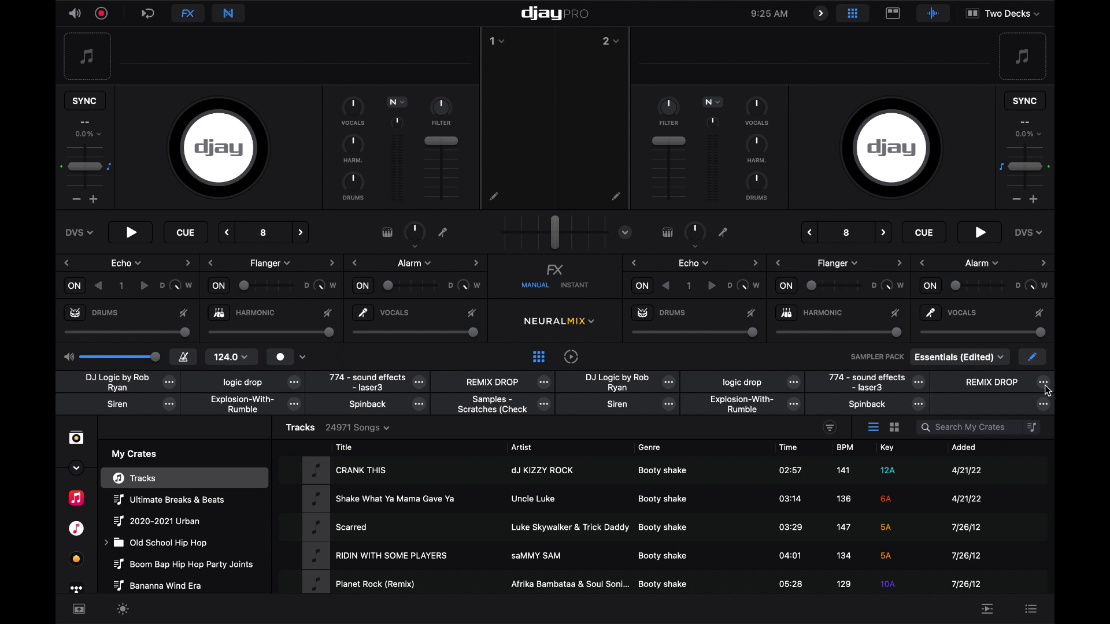
click(1044, 385)
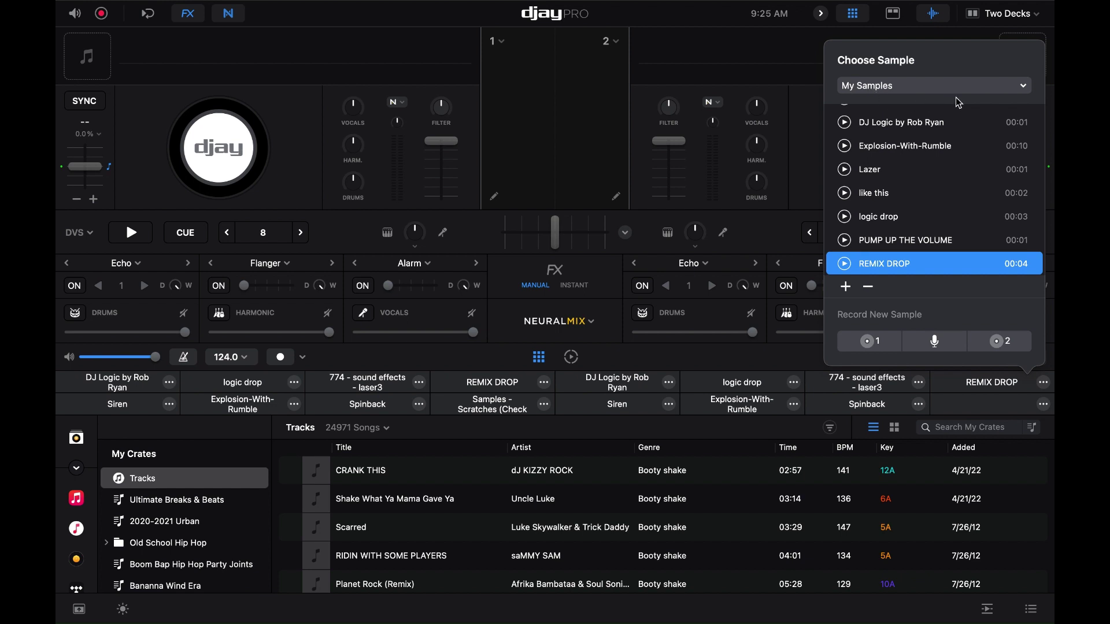
click(1025, 89)
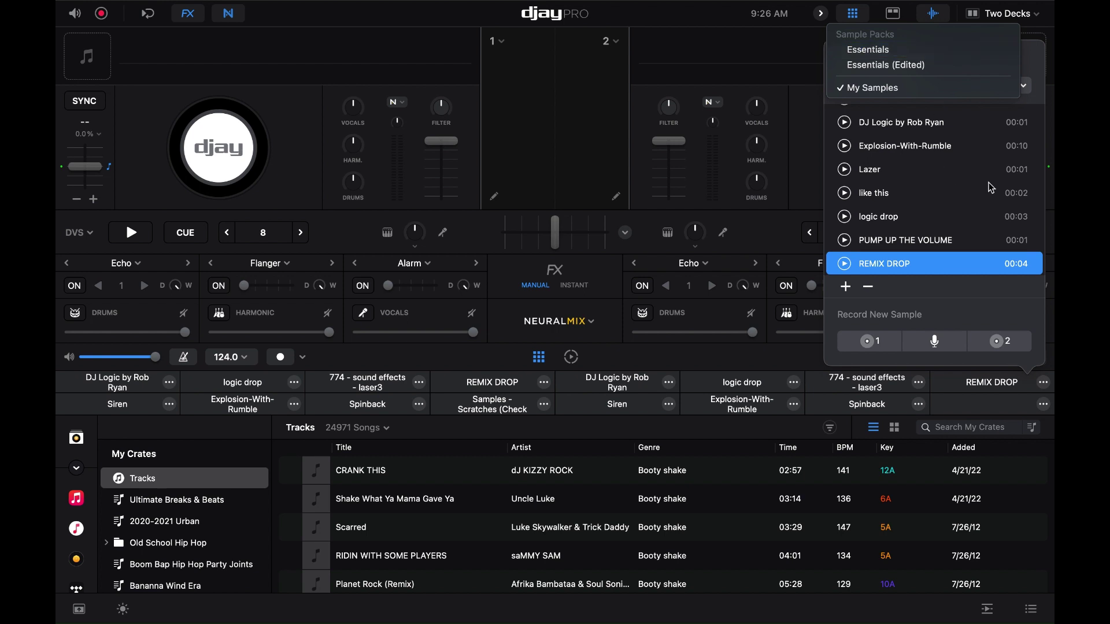
Step: Keep My Samples selected, then move to the desktop space showing the Logic Drops folder in Finder
click(880, 88)
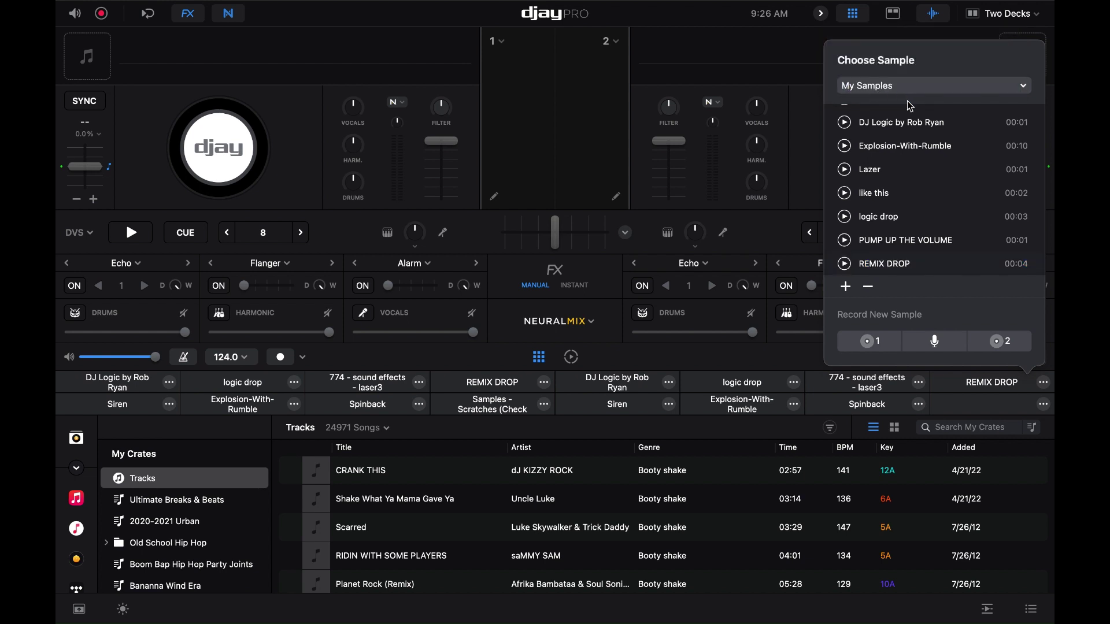
scroll(897, 175, up, 1)
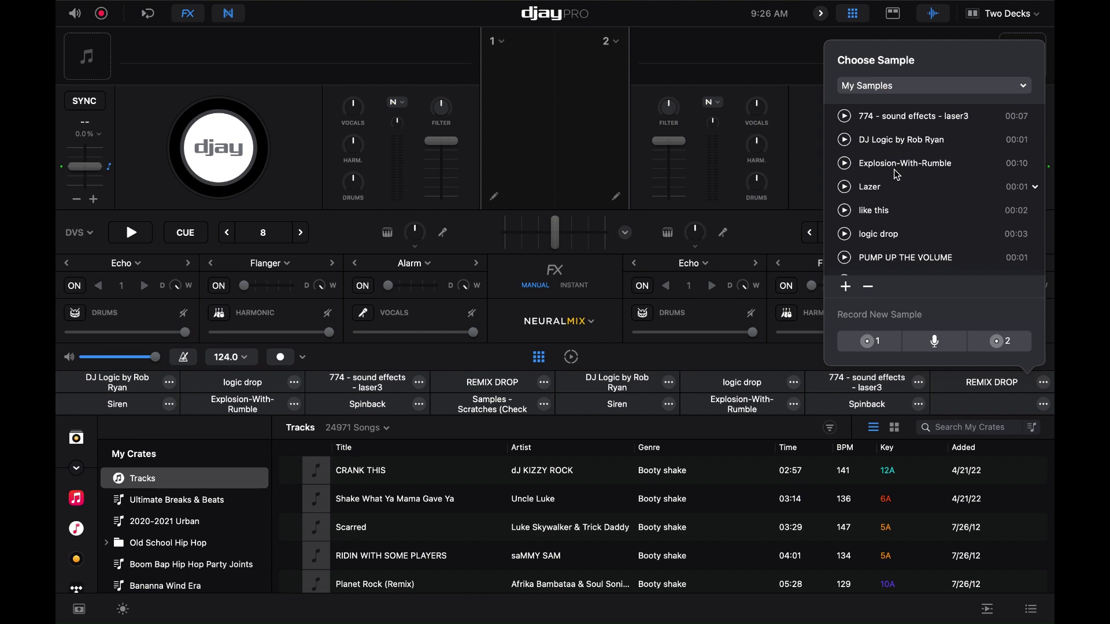
key(ctrl+Left)
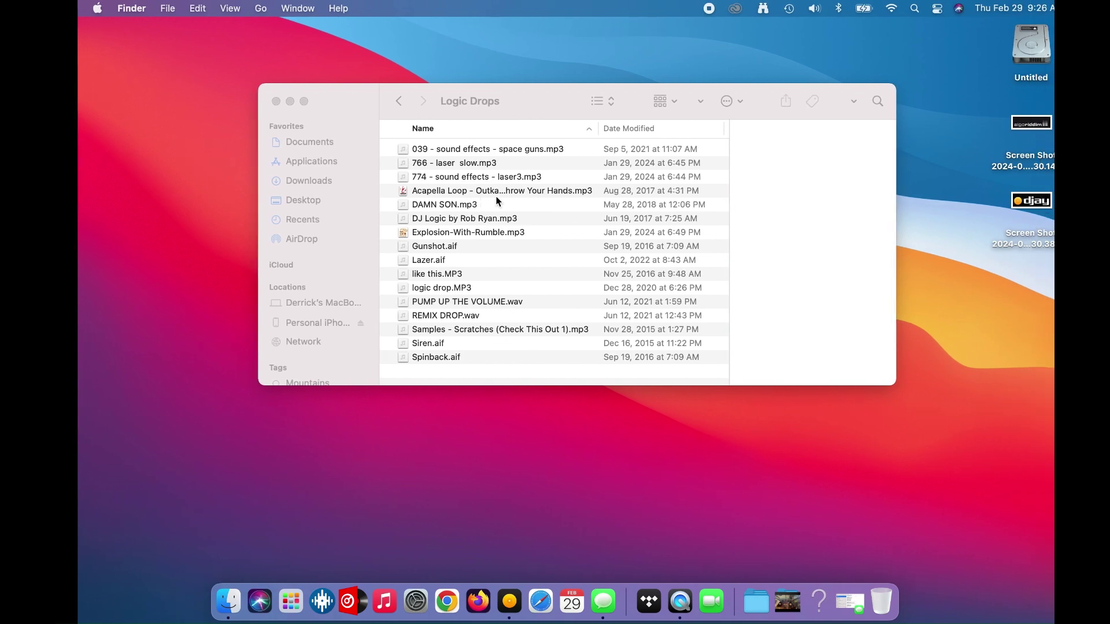
Step: Return to full-screen djay Pro and open the import dialog for adding sounds to My Samples
key(ctrl+Right)
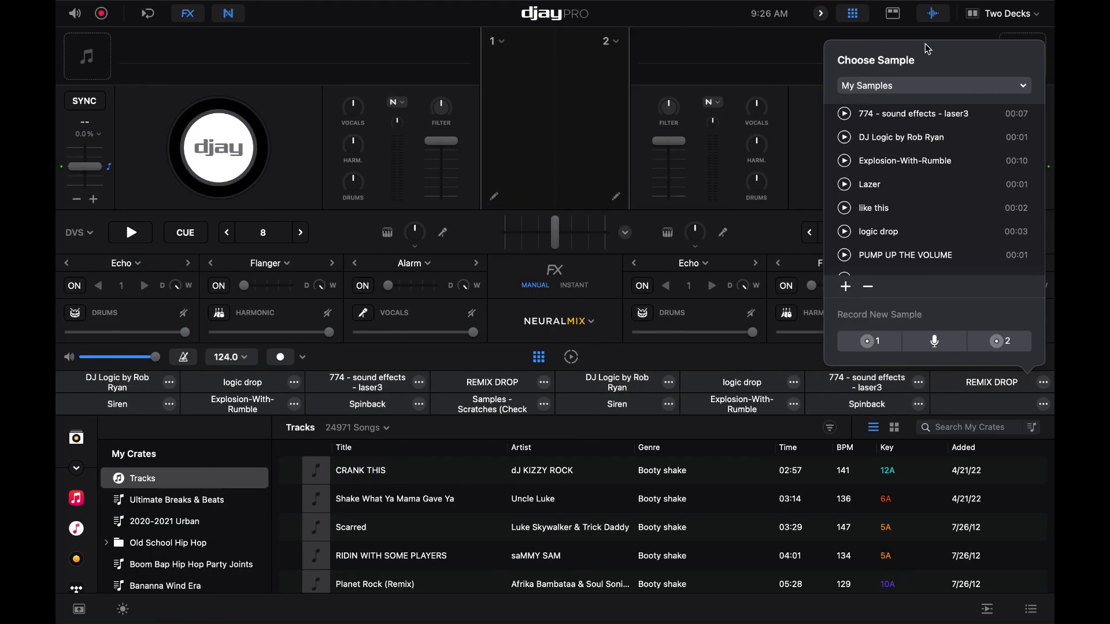
scroll(911, 148, down, 5)
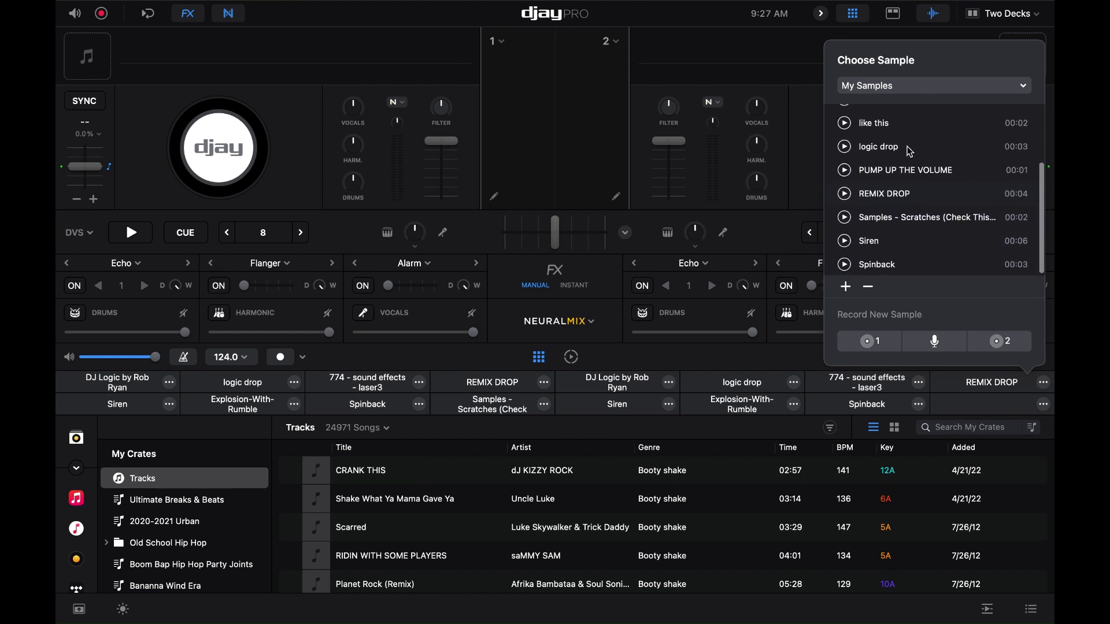
scroll(910, 151, up, 5)
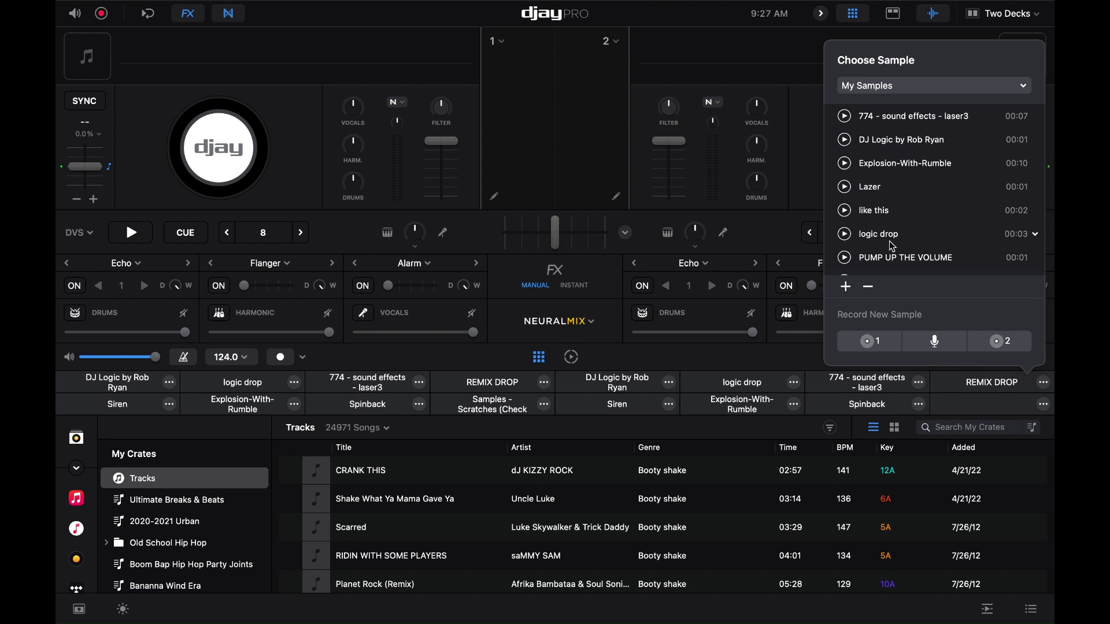
click(849, 288)
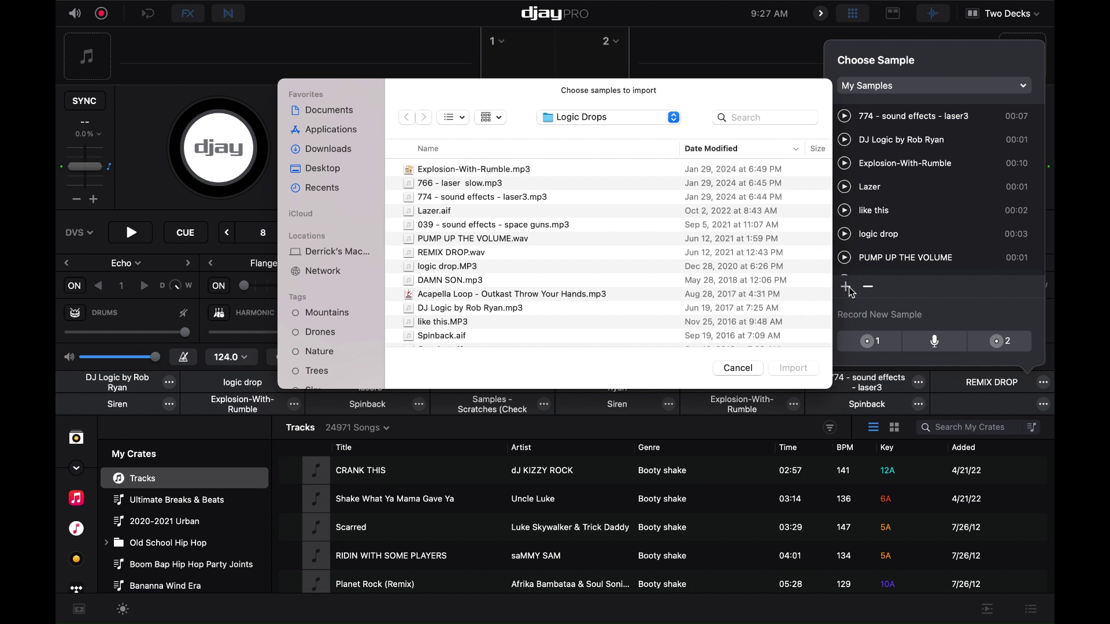
Step: Select DAMN SON.mp3 and Acapella Loop - Outkast Throw Your Hands.mp3 in the Logic Drops import dialog
click(467, 281)
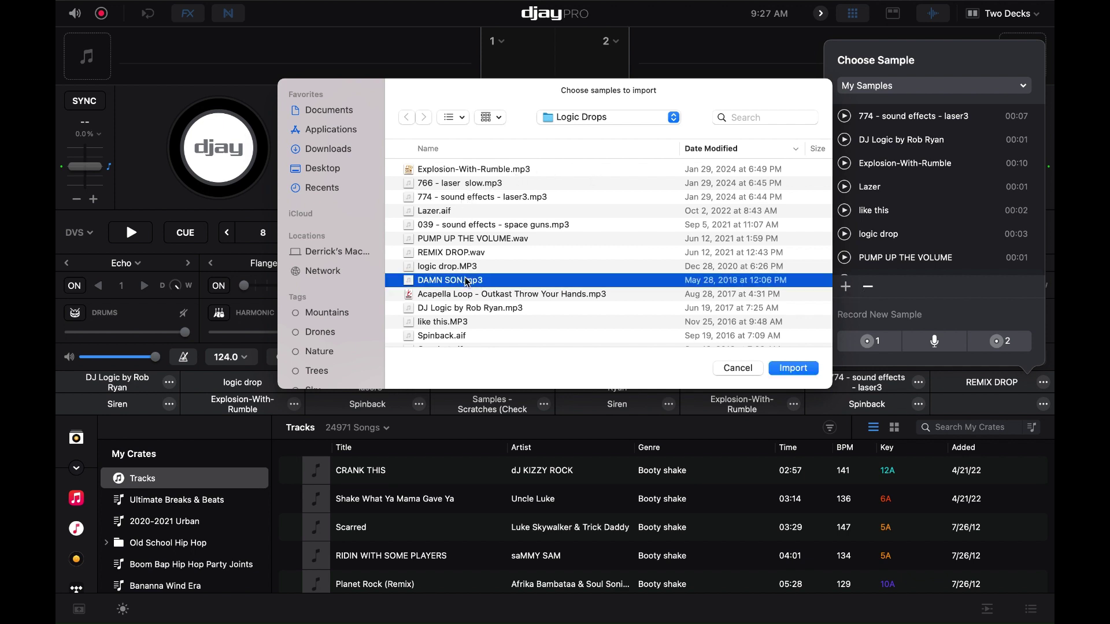
shift+click(568, 295)
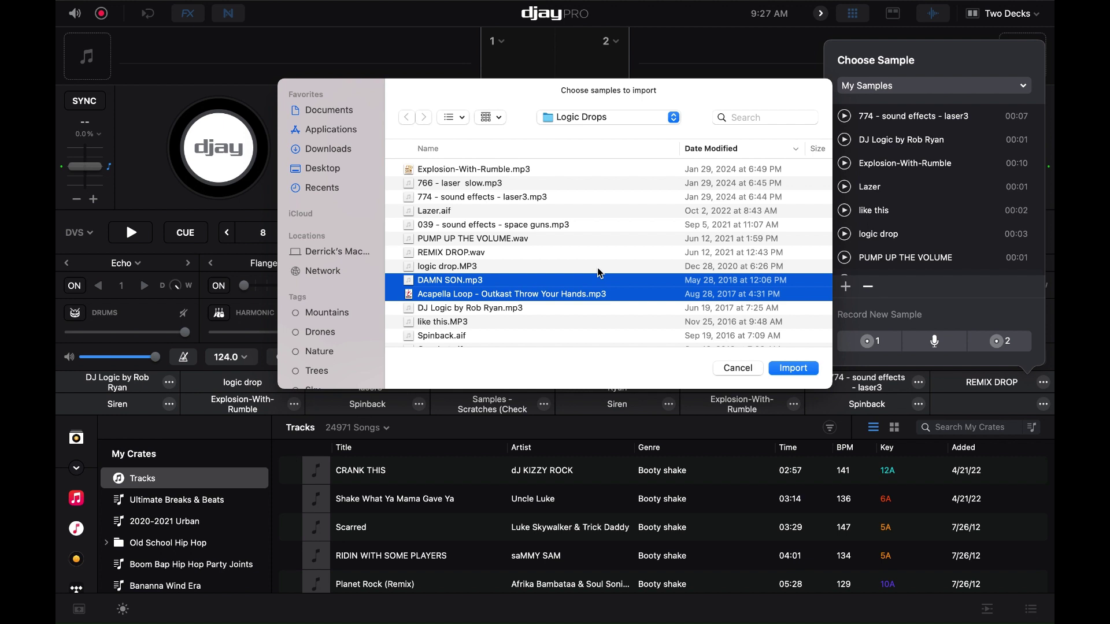
scroll(598, 268, down, 3)
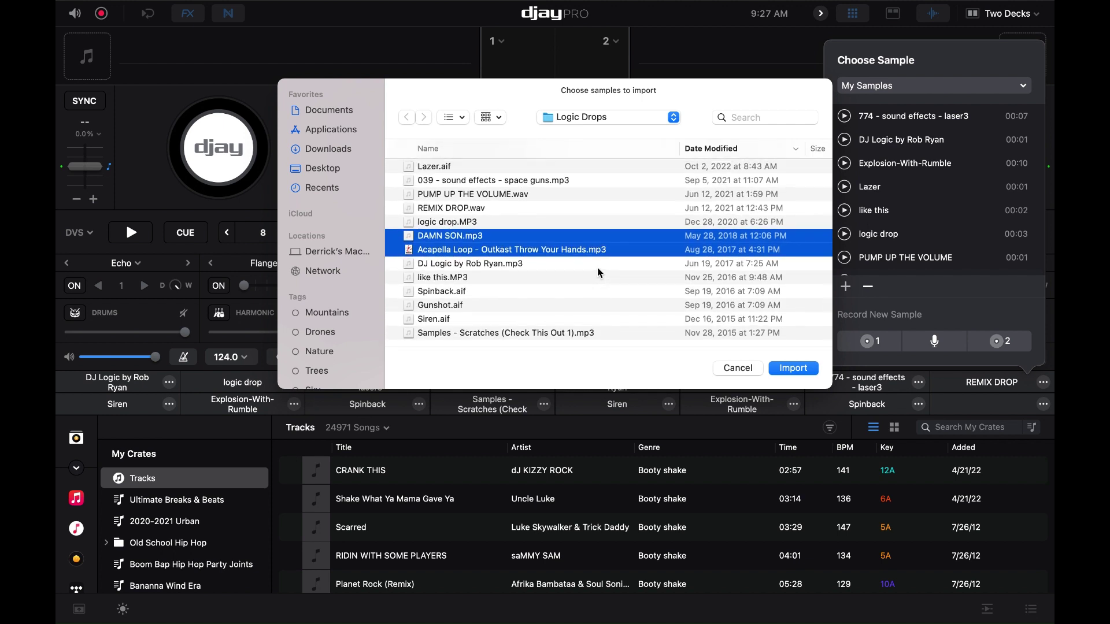
scroll(597, 269, up, 3)
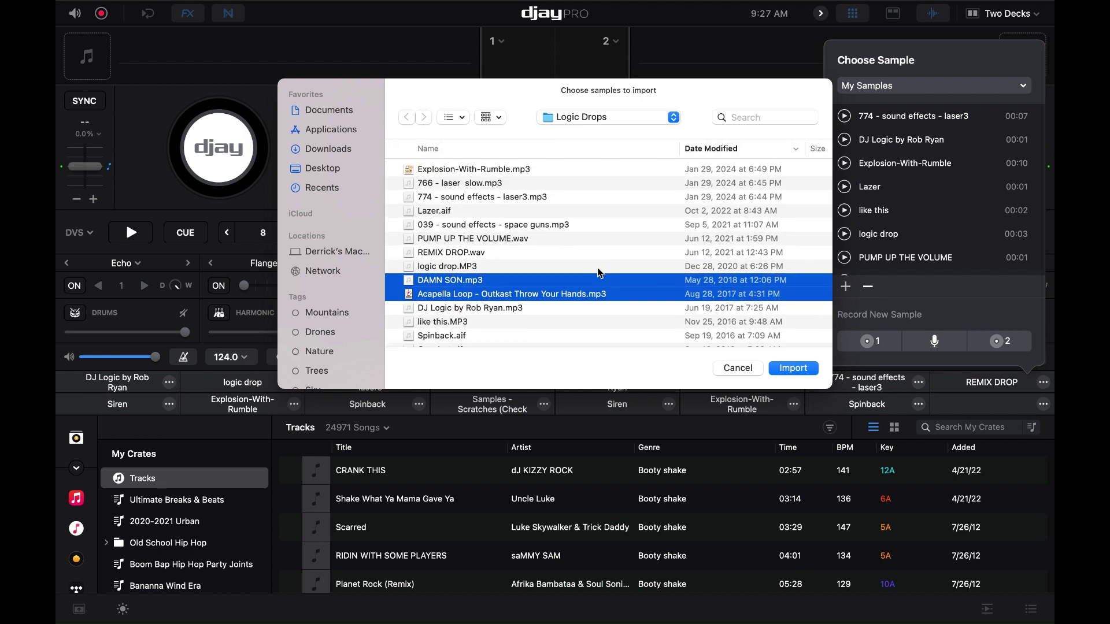
scroll(598, 272, down, 3)
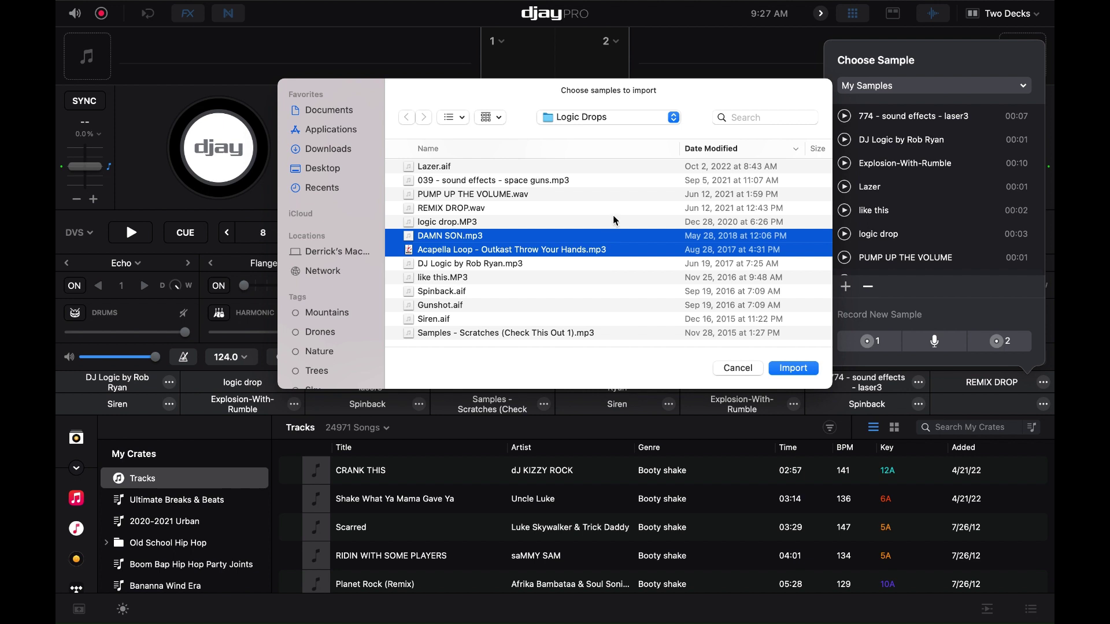
click(793, 368)
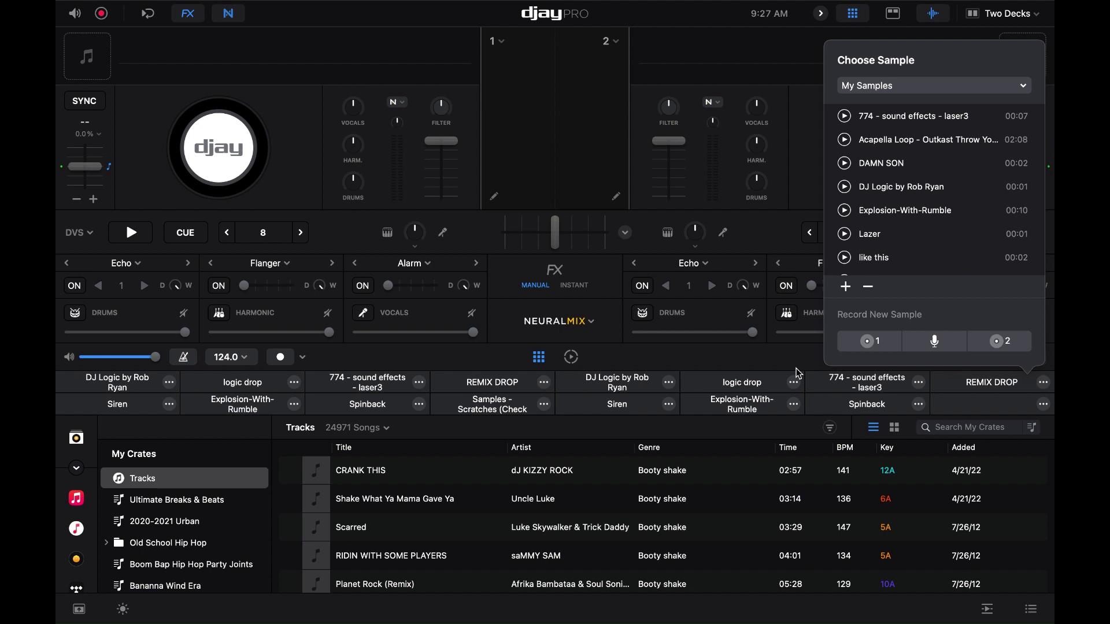
scroll(904, 188, up, 2)
click(845, 164)
click(846, 120)
Step: Load DAMN SON into the top-right pad and Explosion-With-Rumble below it, then open deck 2's Siren pad choices
click(904, 164)
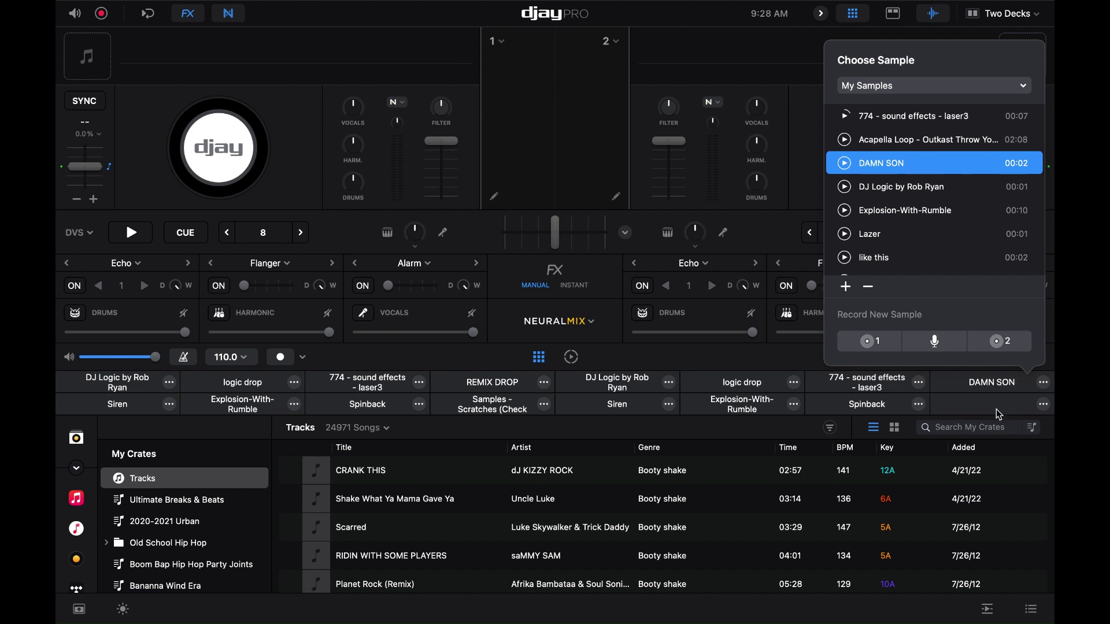
click(1043, 404)
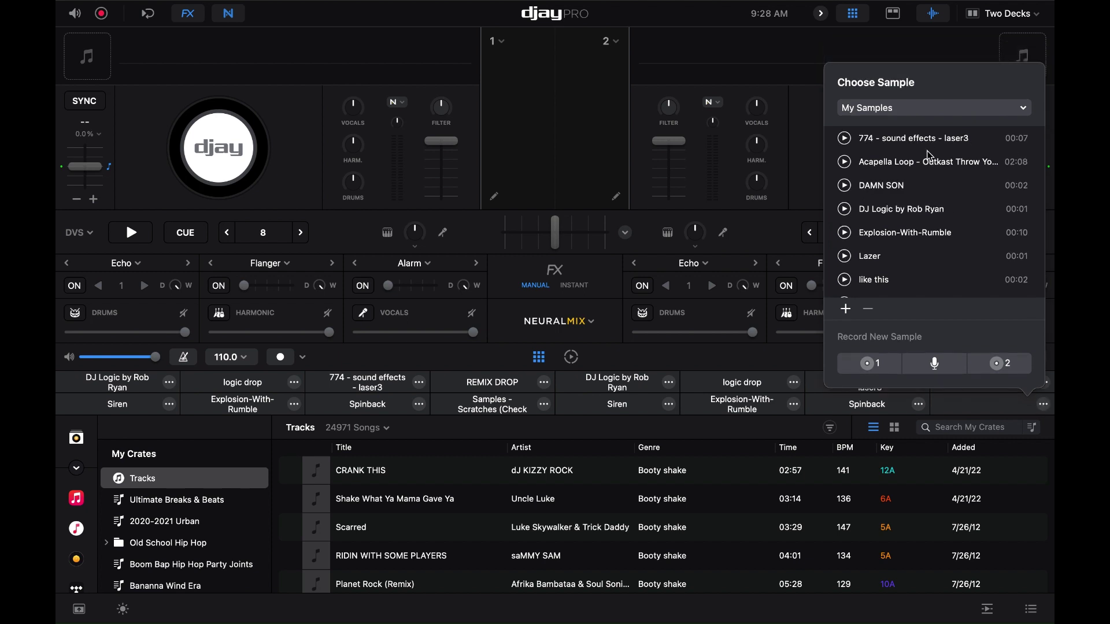
click(886, 233)
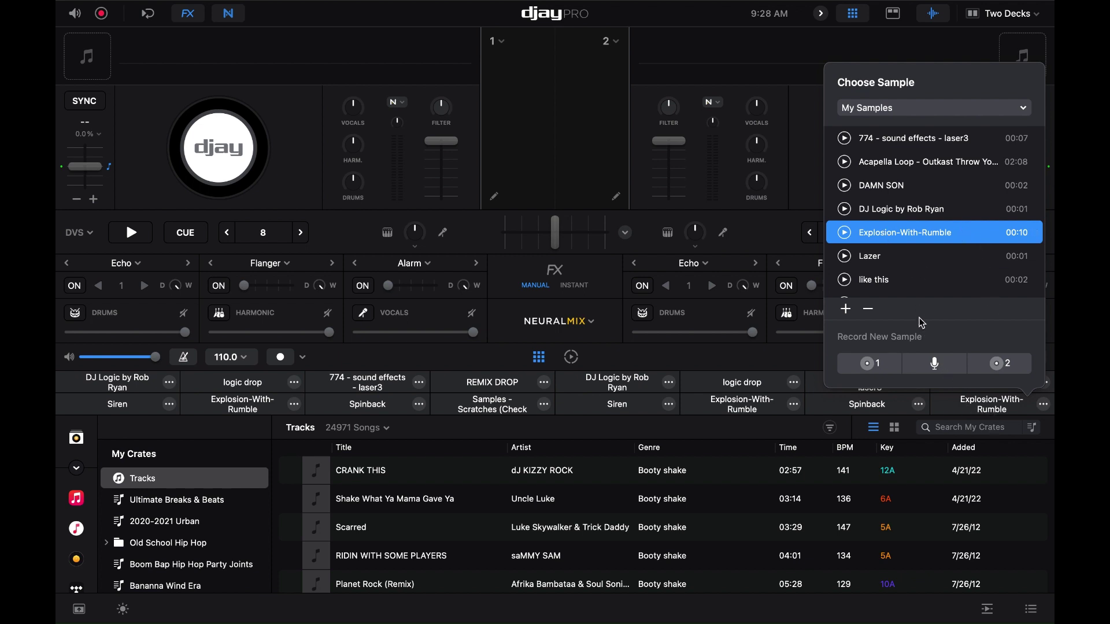
click(669, 404)
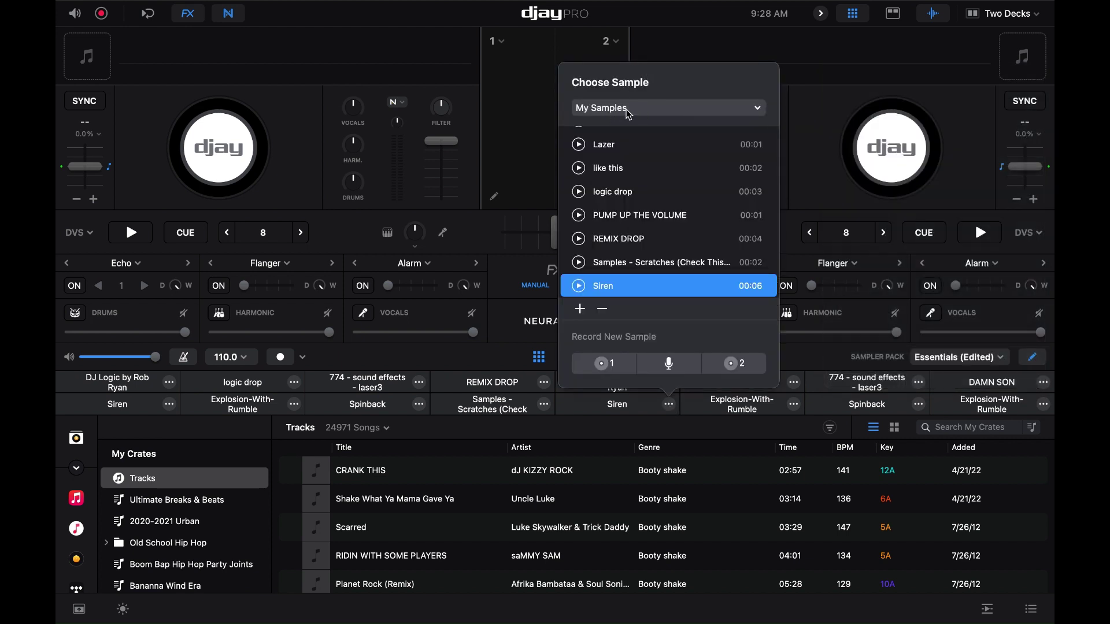
Step: Briefly load logic drop onto deck 2's Siren pad, then put Siren back on it from My Samples
click(630, 198)
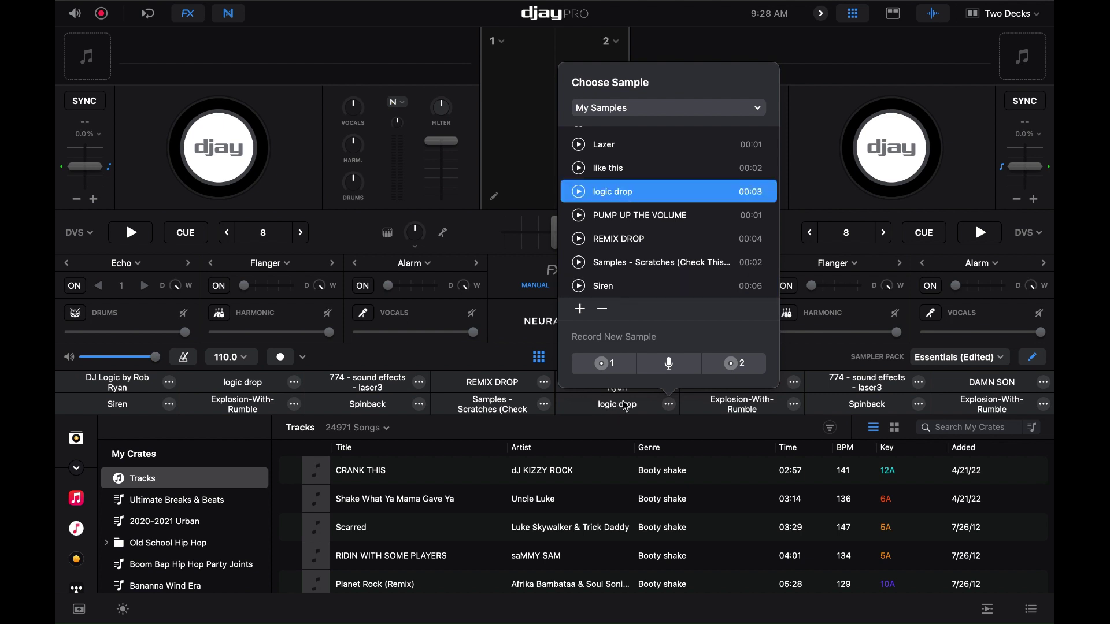
click(814, 362)
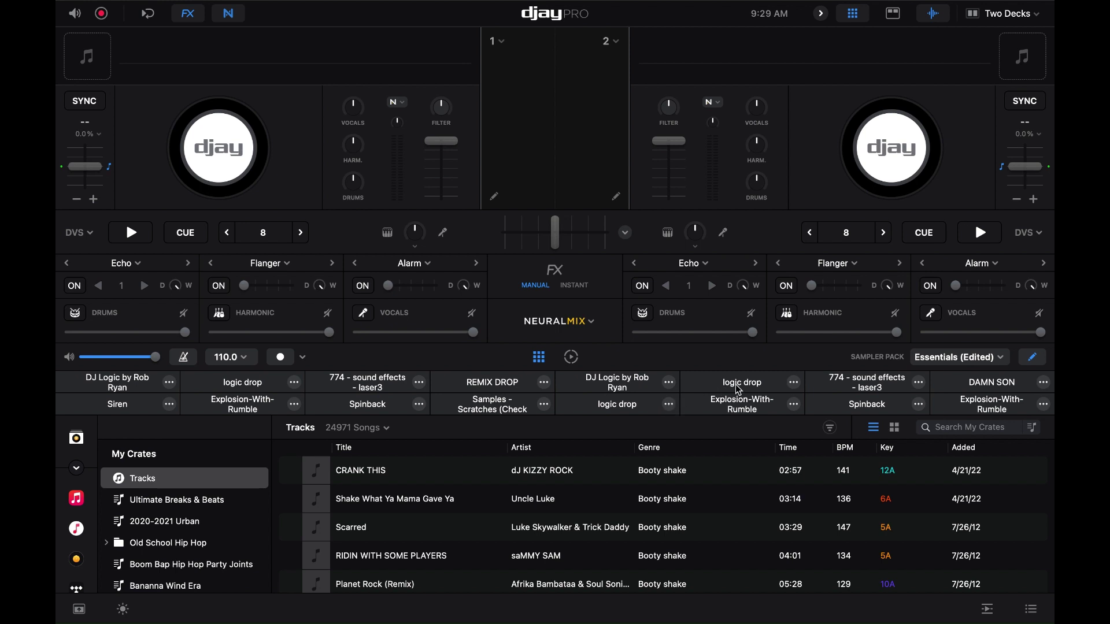
click(669, 404)
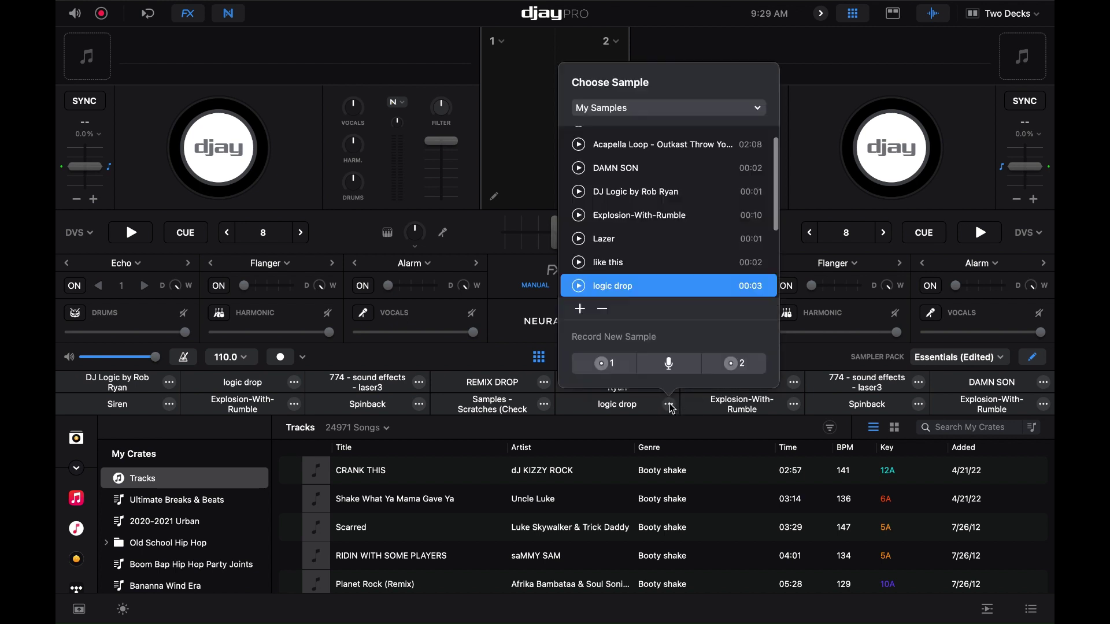
scroll(671, 189, up, 1)
scroll(671, 191, down, 5)
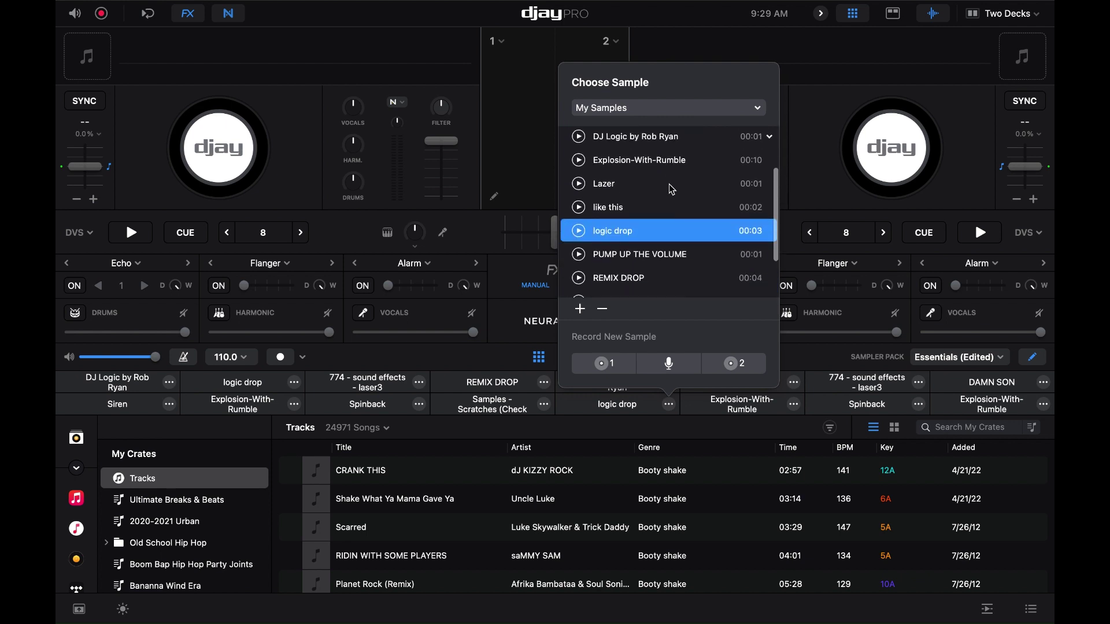
click(621, 270)
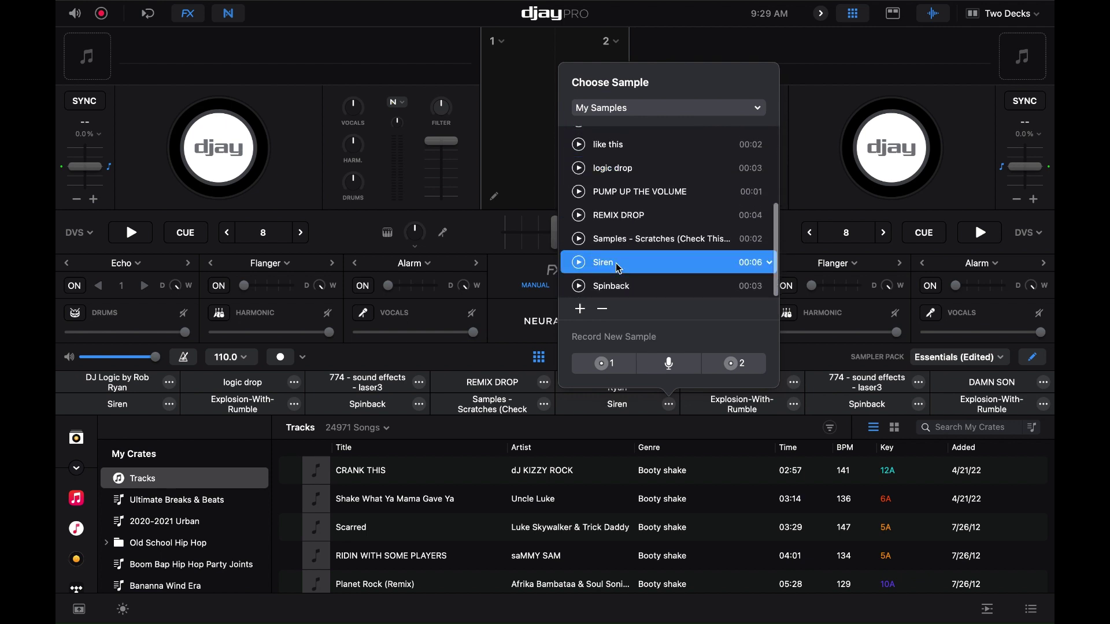
scroll(646, 163, up, 2)
scroll(646, 164, up, 2)
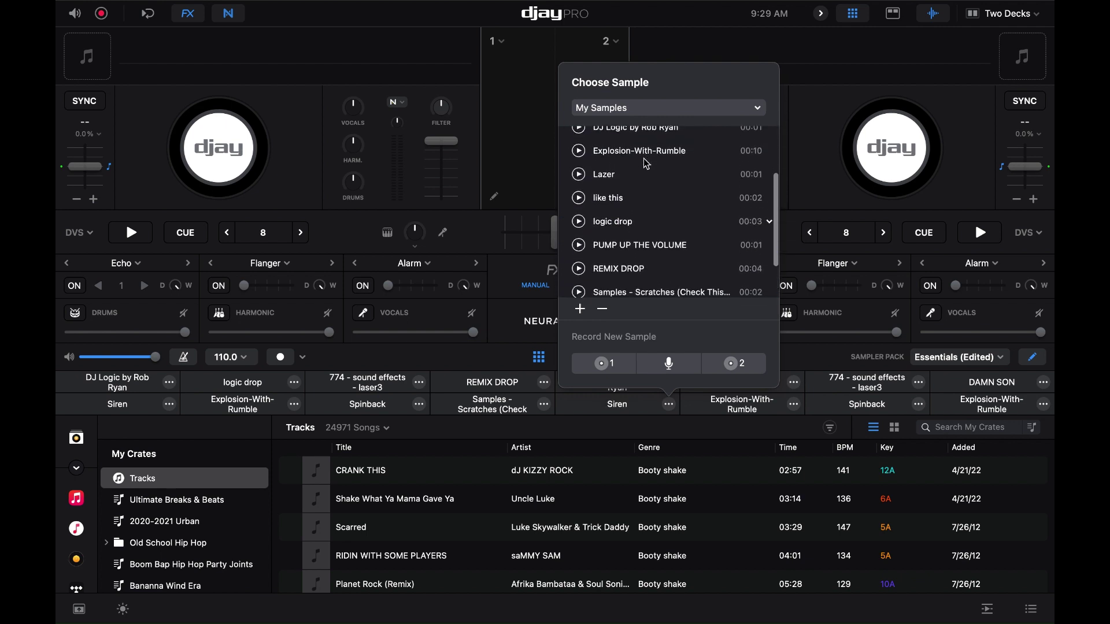
scroll(645, 226, down, 3)
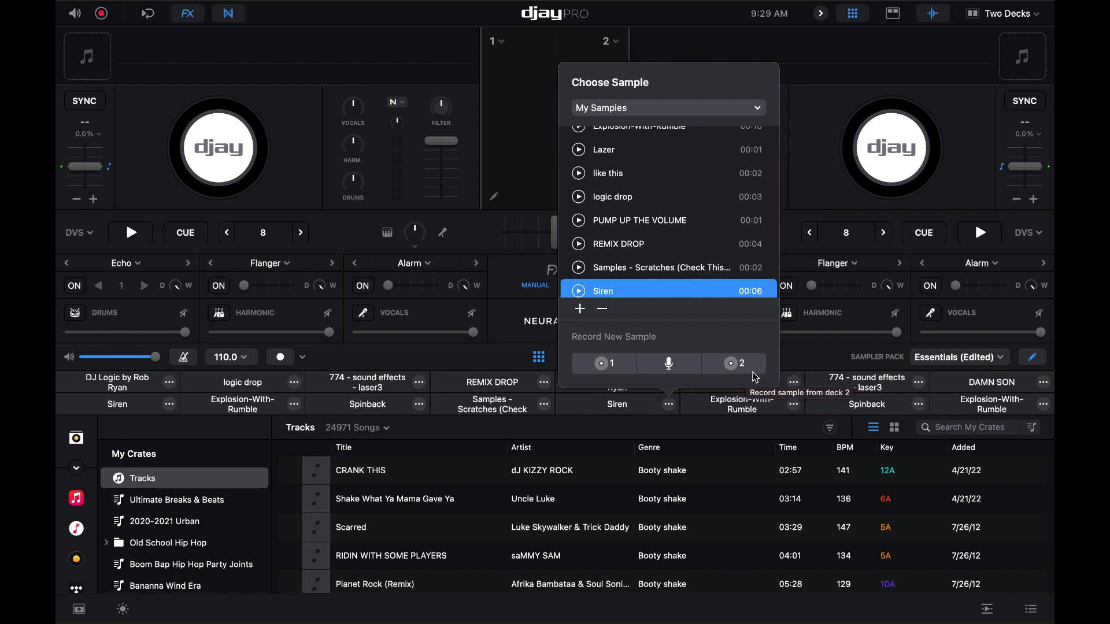
Step: Replace the second Explosion-With-Rumble pad with Samples - Scratches
click(1044, 405)
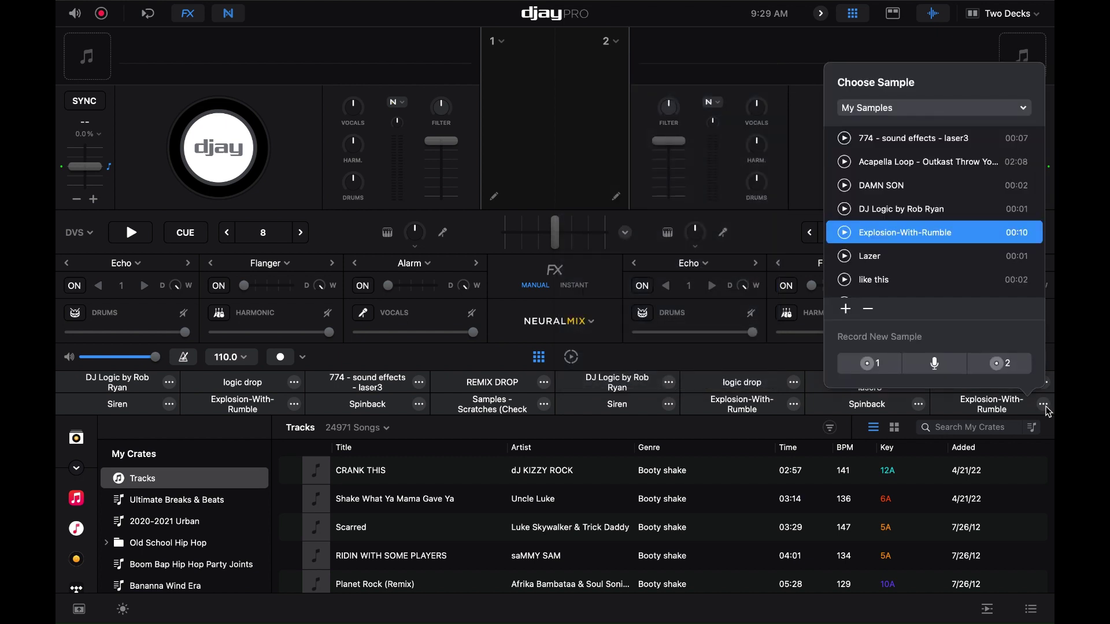
scroll(928, 205, down, 2)
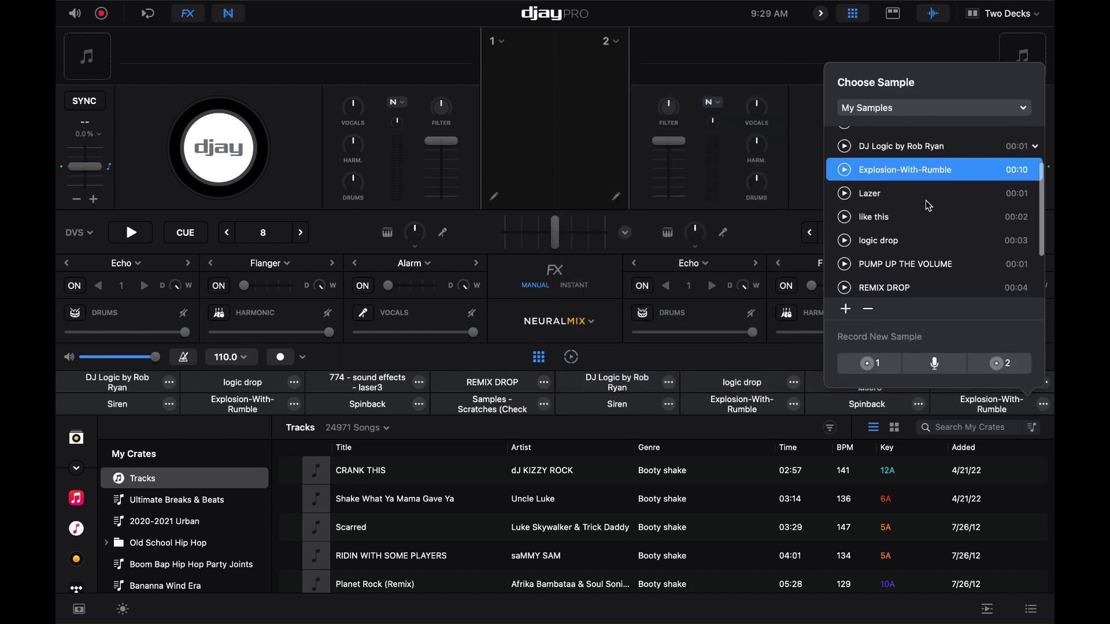
scroll(928, 205, down, 3)
click(906, 243)
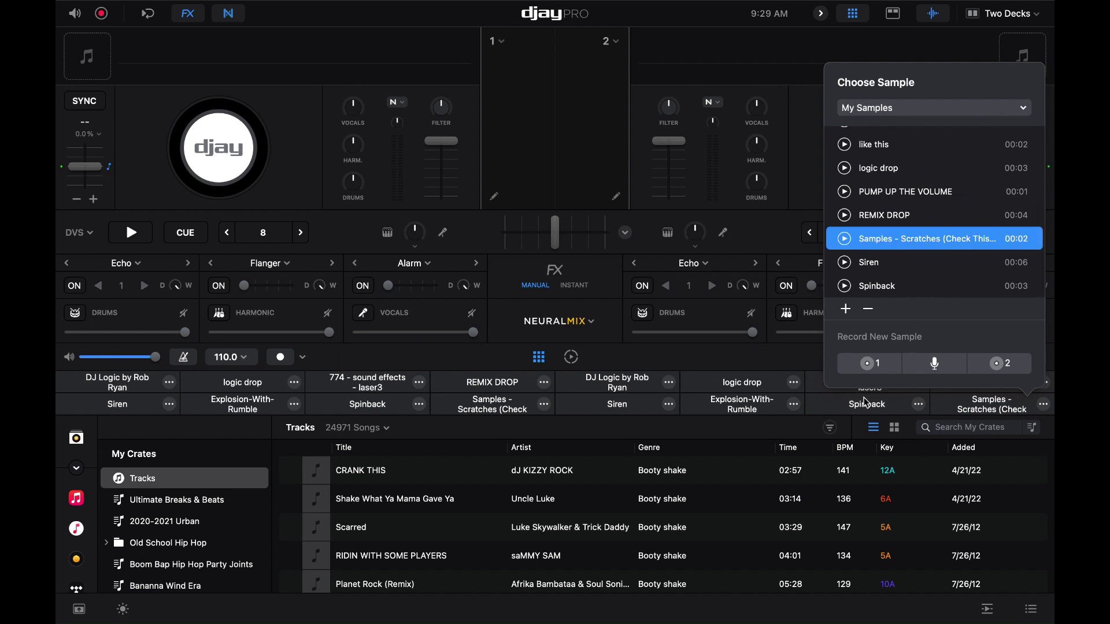
click(738, 361)
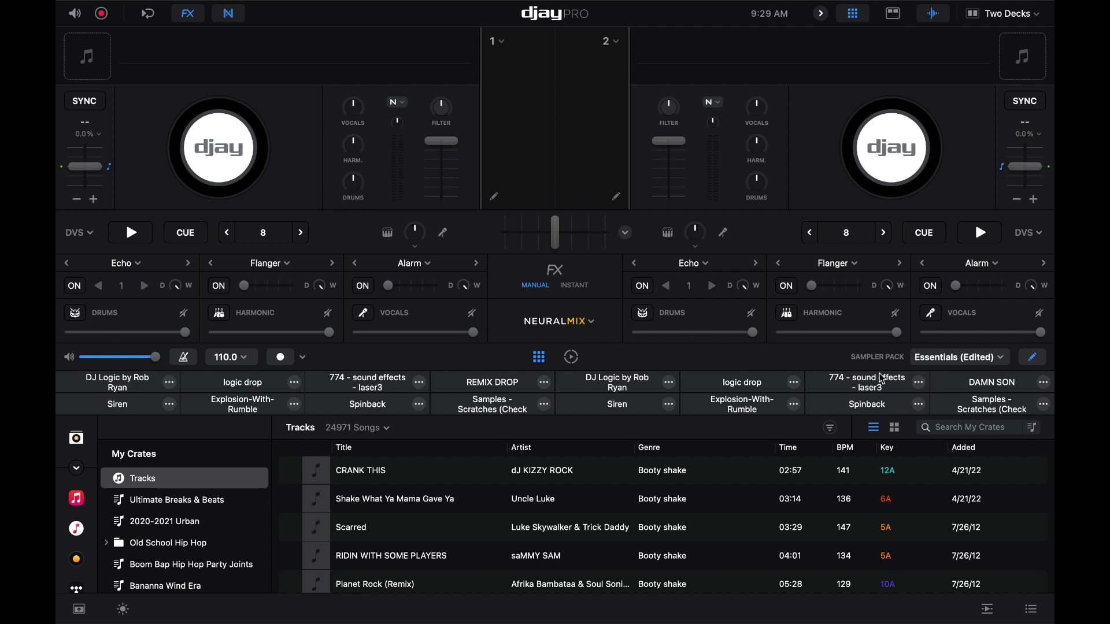
Step: Replace DAMN SON on the last top-row pad with REMIX DROP and confirm the choice
click(1043, 383)
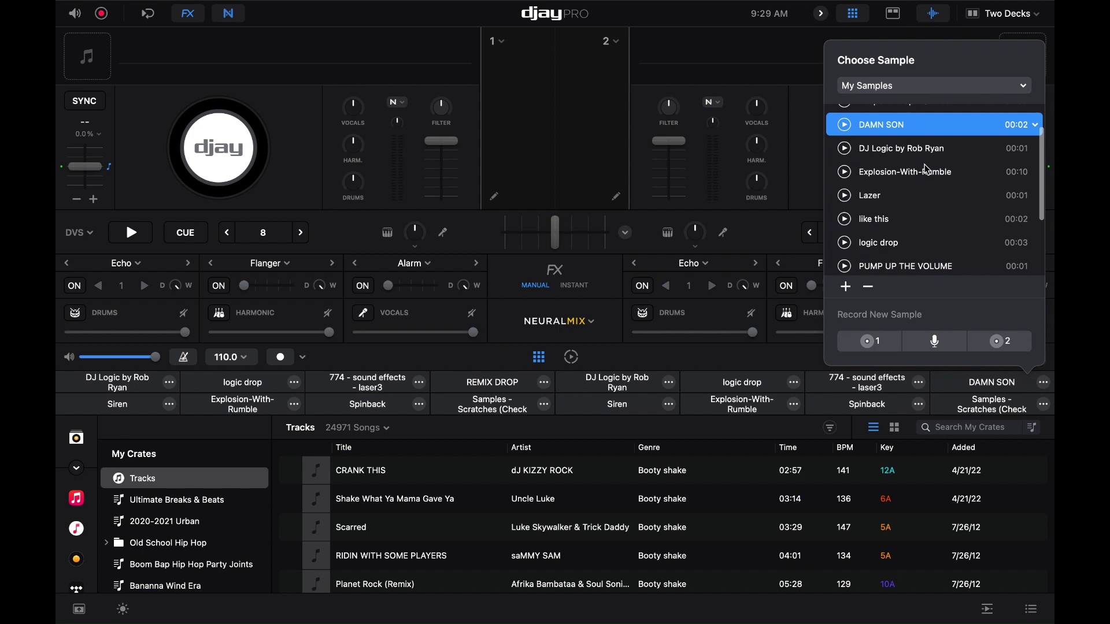
scroll(924, 168, down, 4)
click(886, 198)
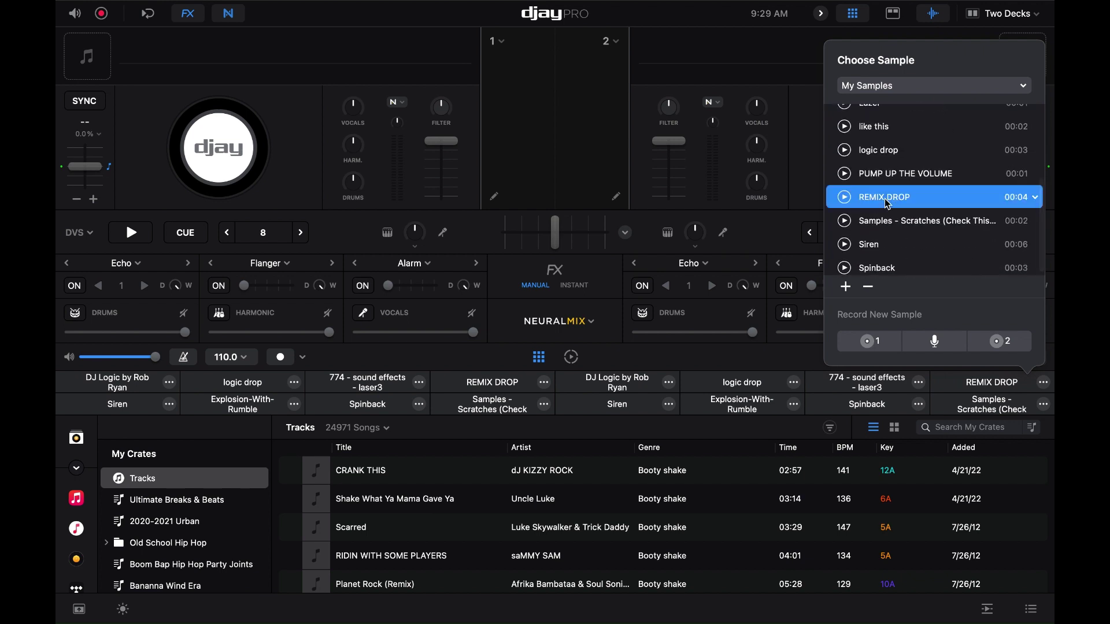
click(653, 361)
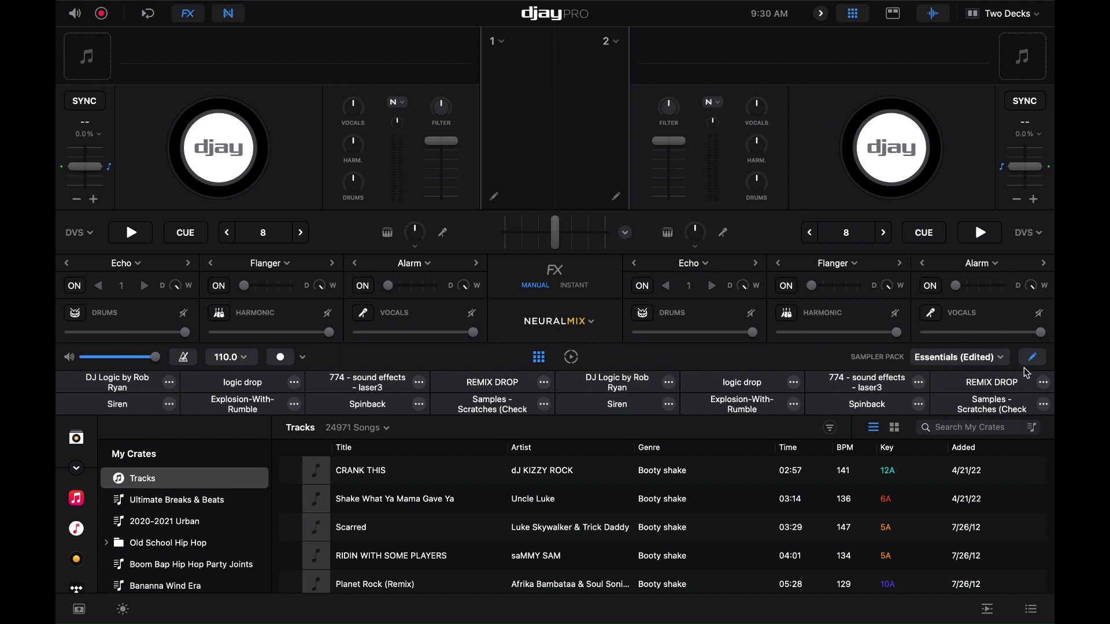
click(1044, 383)
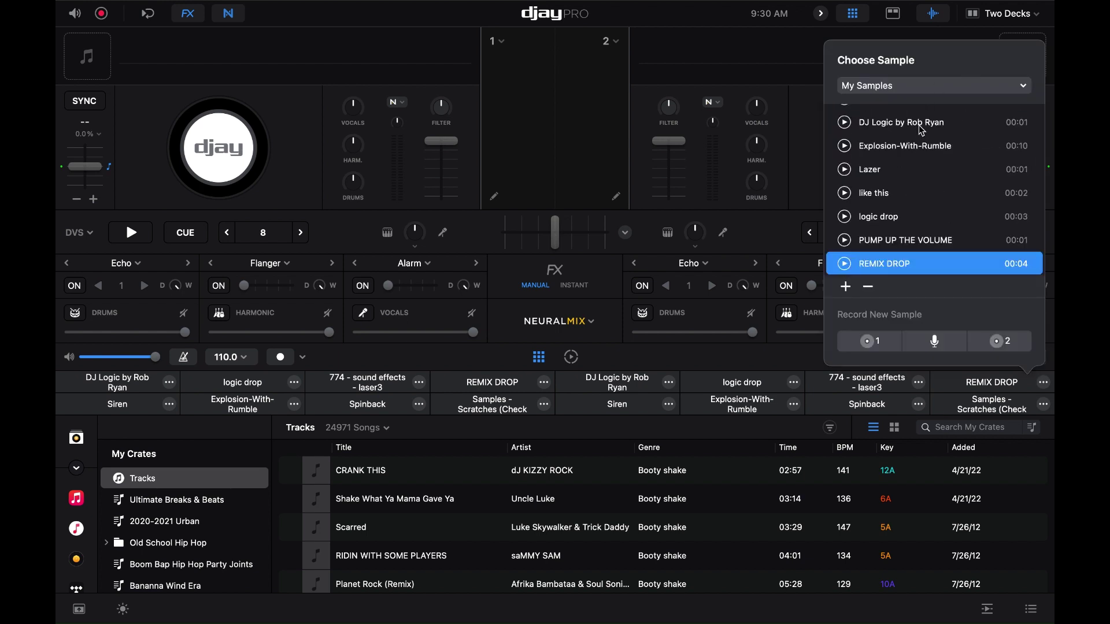
scroll(908, 134, up, 2)
scroll(909, 134, up, 2)
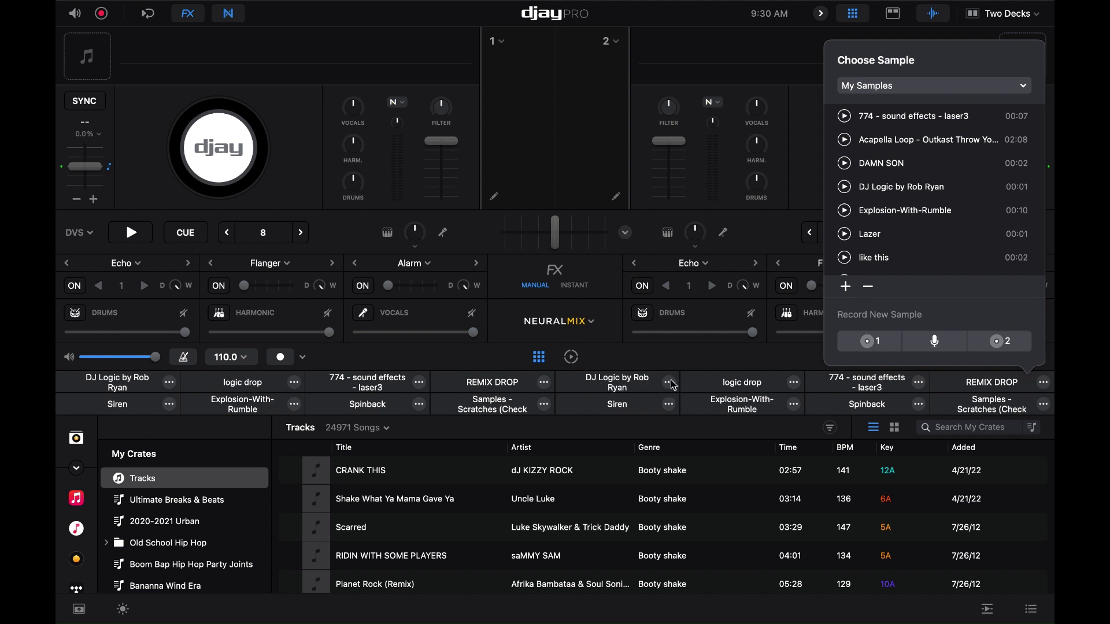
click(716, 362)
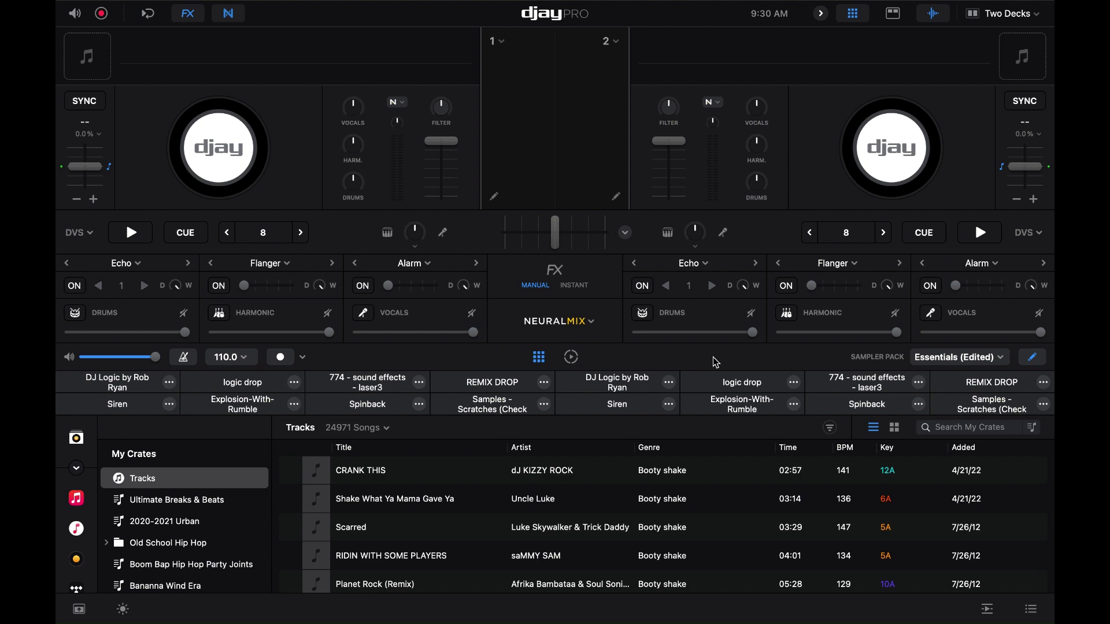
Step: Leave djay Pro's full-screen view and bring Finder to the front
key(super+q)
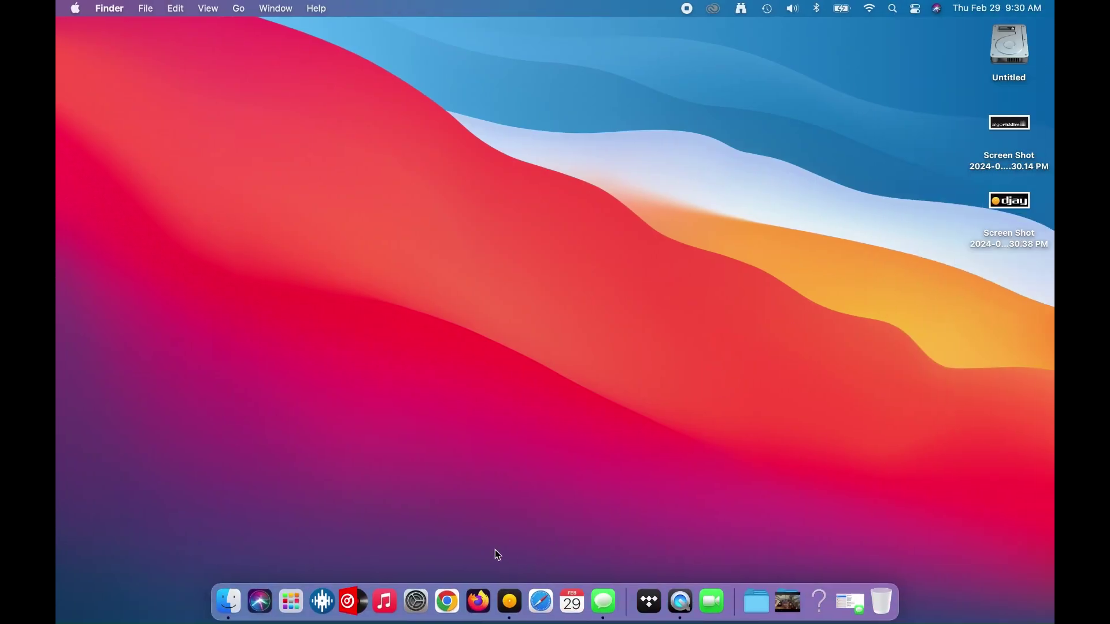
click(229, 602)
Step: Bring djay Pro back from the Dock and toggle the sampler pads off and on
click(503, 589)
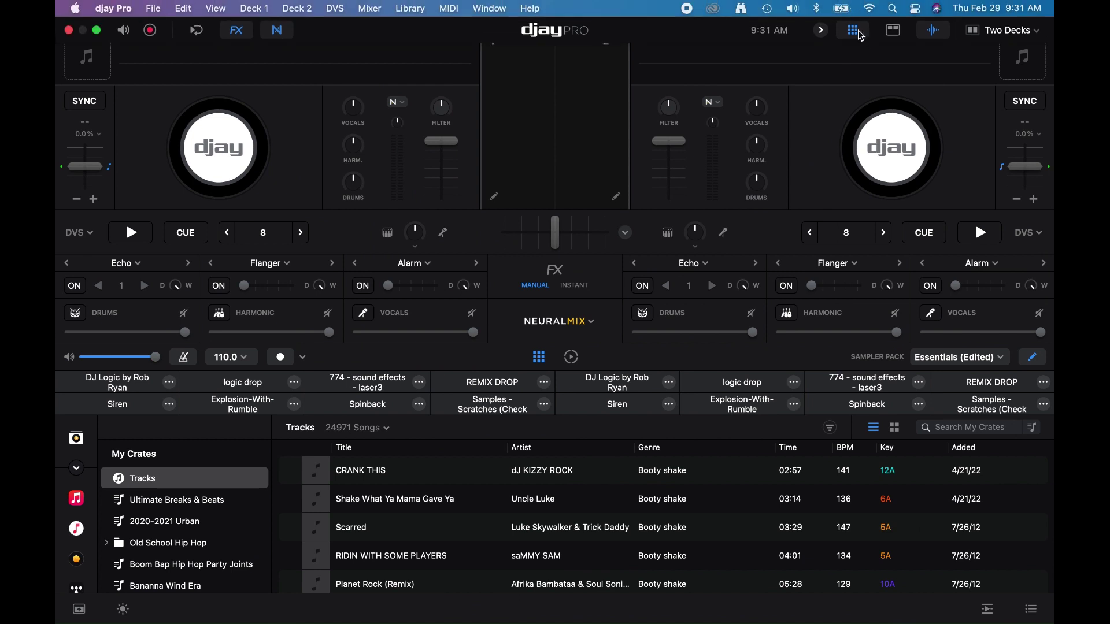
click(853, 34)
click(854, 32)
Step: Check the REMIX DROP and DJ Logic pads' samples, keeping My Samples as the source, then close the chooser
click(1043, 383)
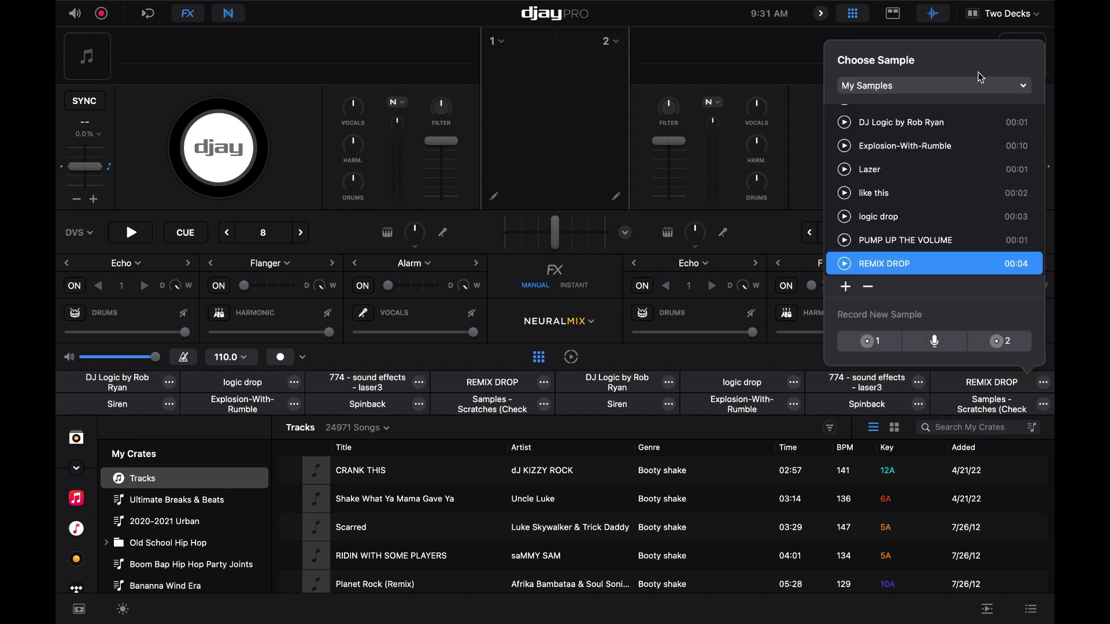
click(960, 89)
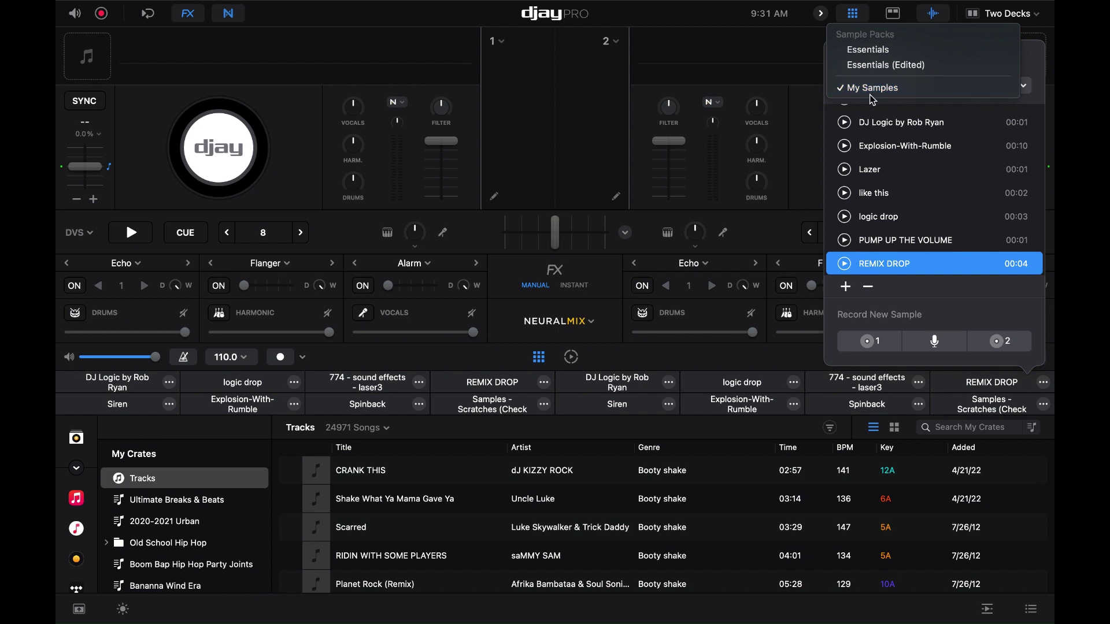
click(912, 92)
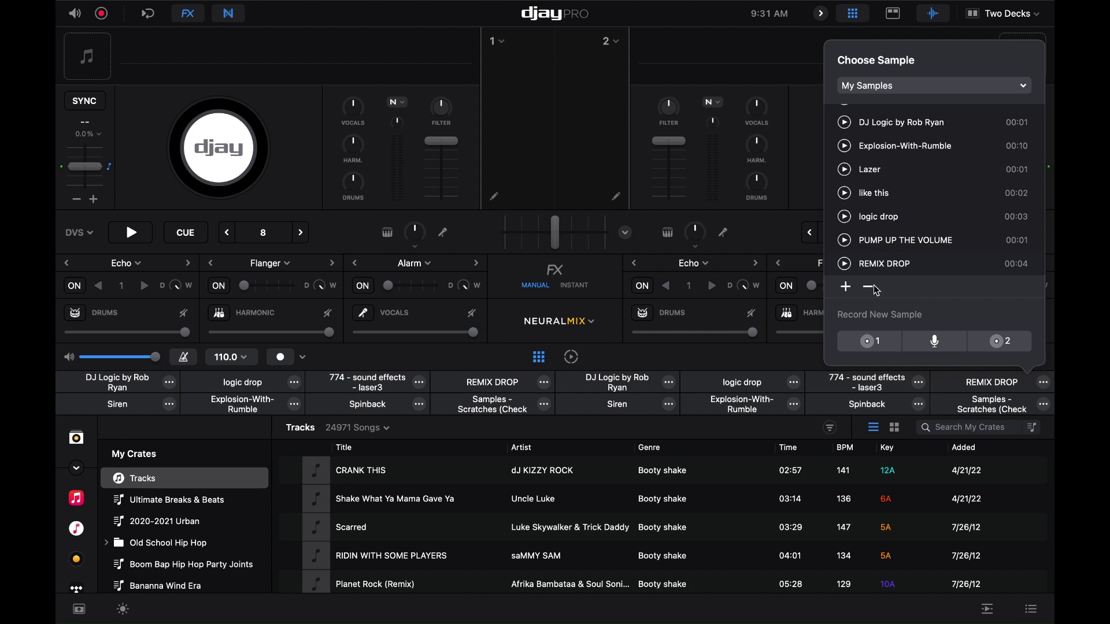
click(669, 384)
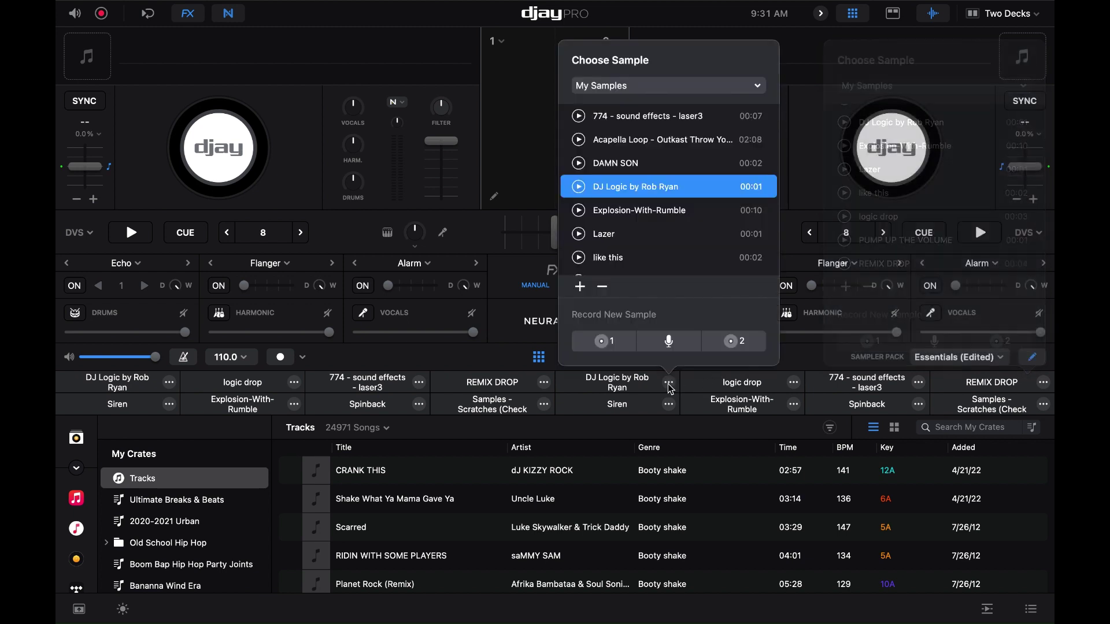
click(544, 383)
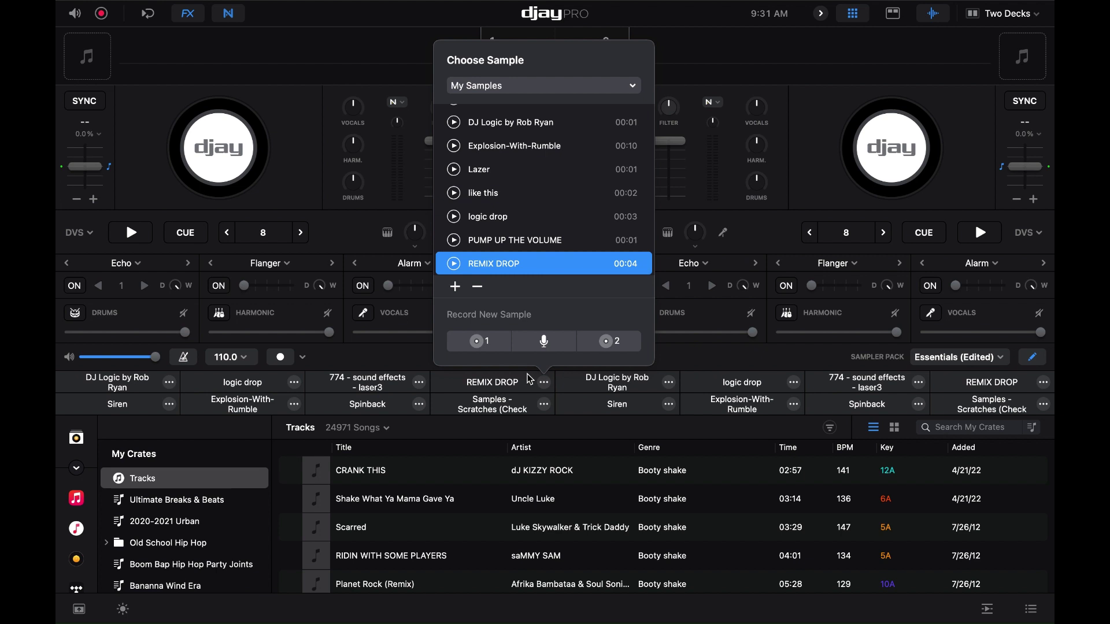
click(395, 39)
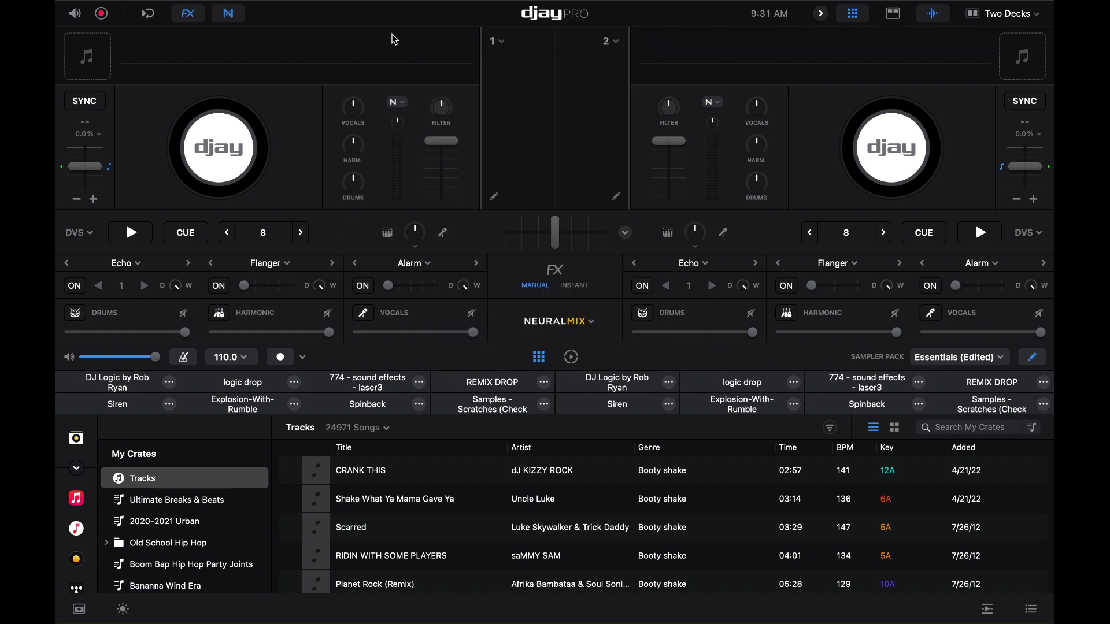